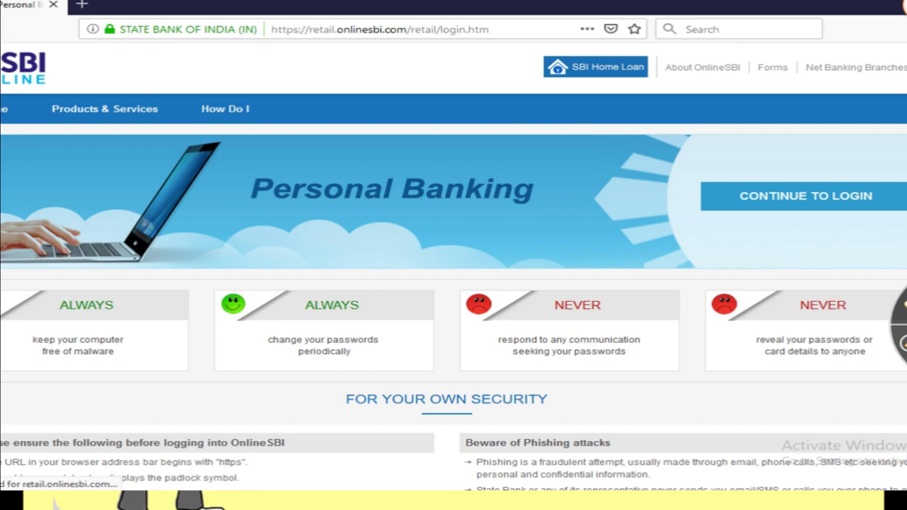
- Log in to SBI personal banking with the account username, the account password and the image captcha text
{"action": "left_click", "coordinate": [836, 207]}
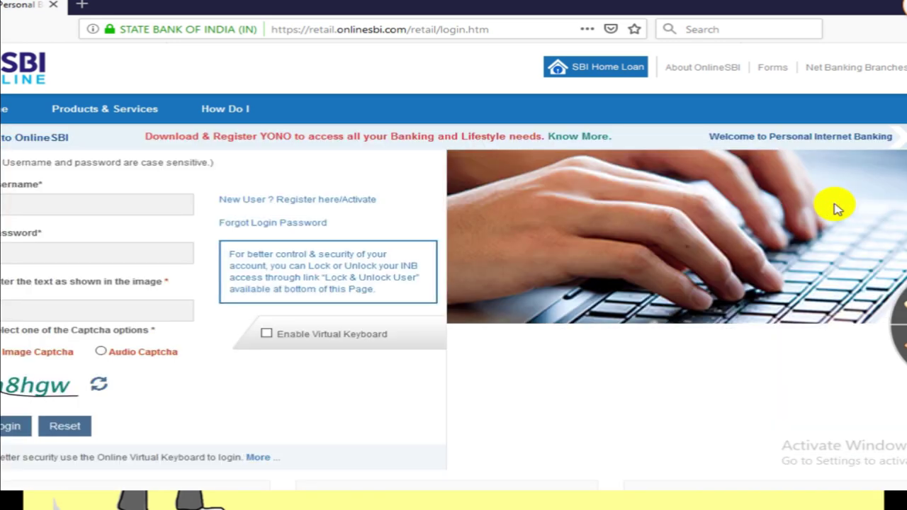
{"action": "mouse_move", "coordinate": [663, 70]}
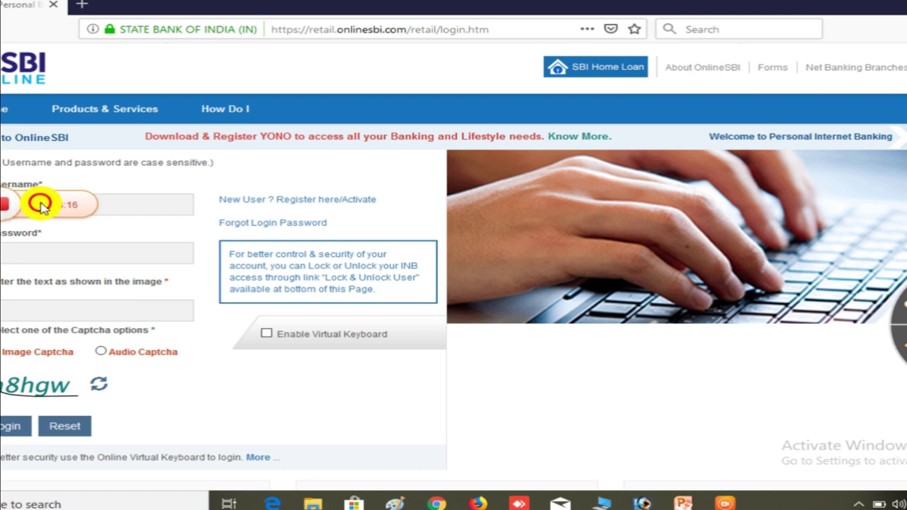
{"action": "left_click", "coordinate": [136, 207]}
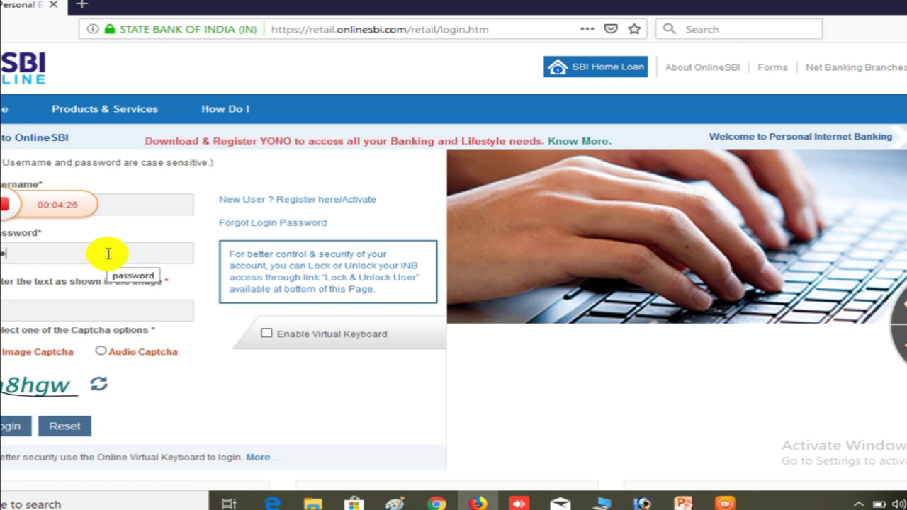
{"action": "type", "text": "*****@"}
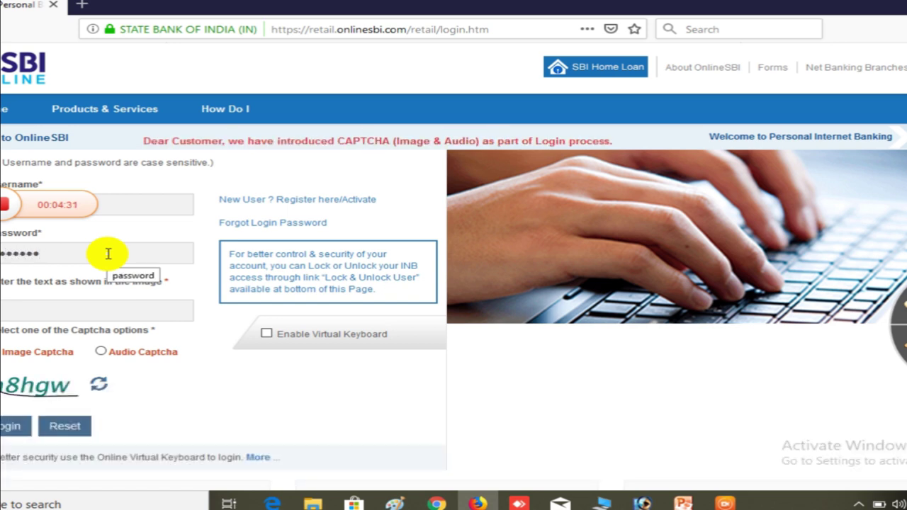
{"action": "type", "text": "*"}
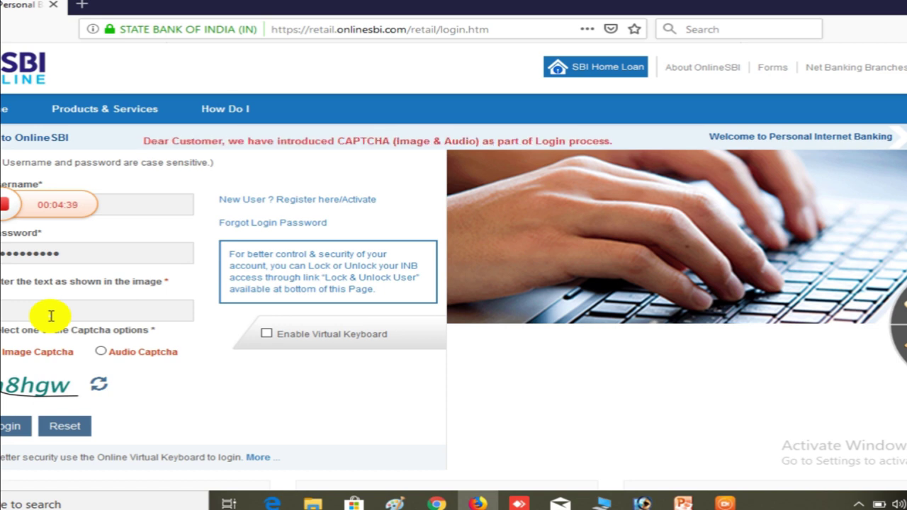
{"action": "type", "text": "n"}
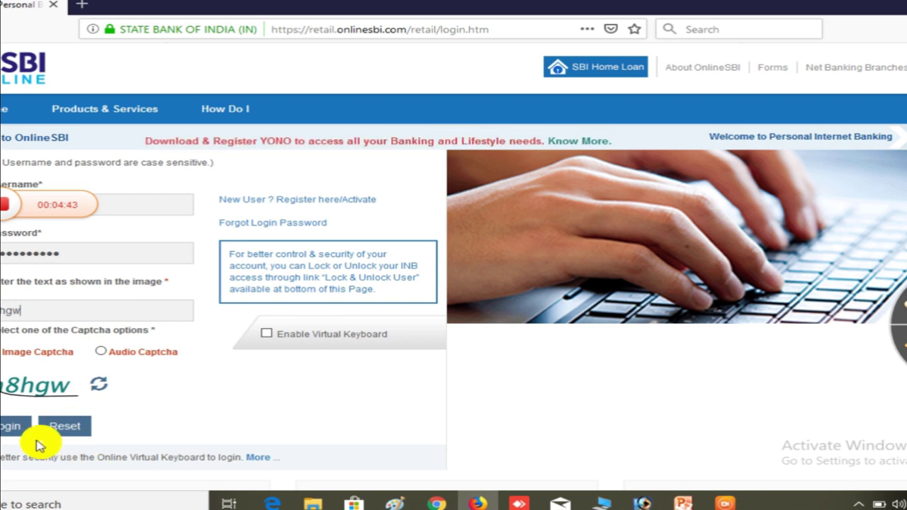
{"action": "left_click", "coordinate": [13, 430]}
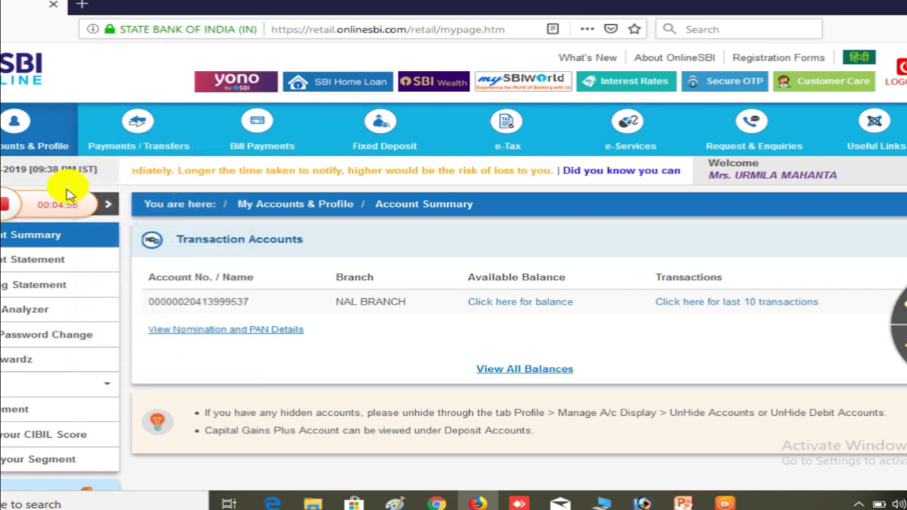
- Open the IPO (Equity) service in the Demat and ASBA section of e-Services
{"action": "left_click_drag", "start_coordinate": [63, 204], "coordinate": [861, 34]}
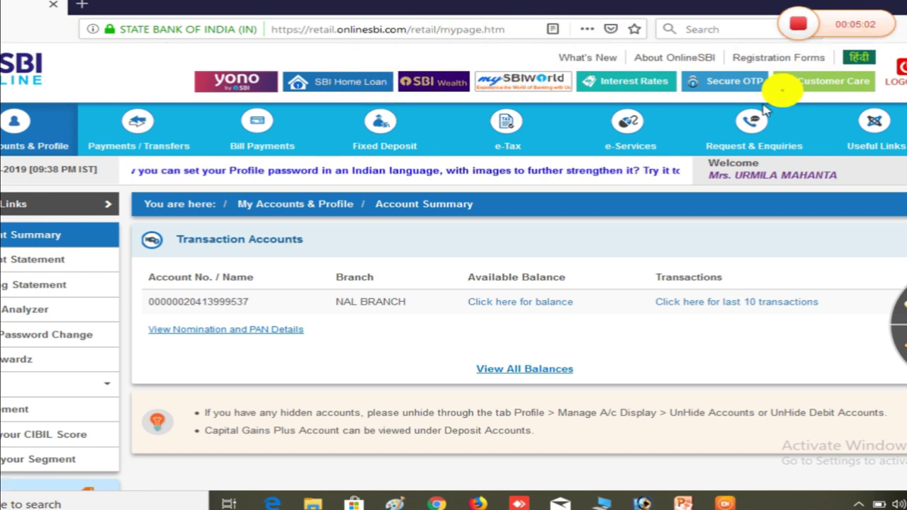
{"action": "left_click", "coordinate": [640, 156]}
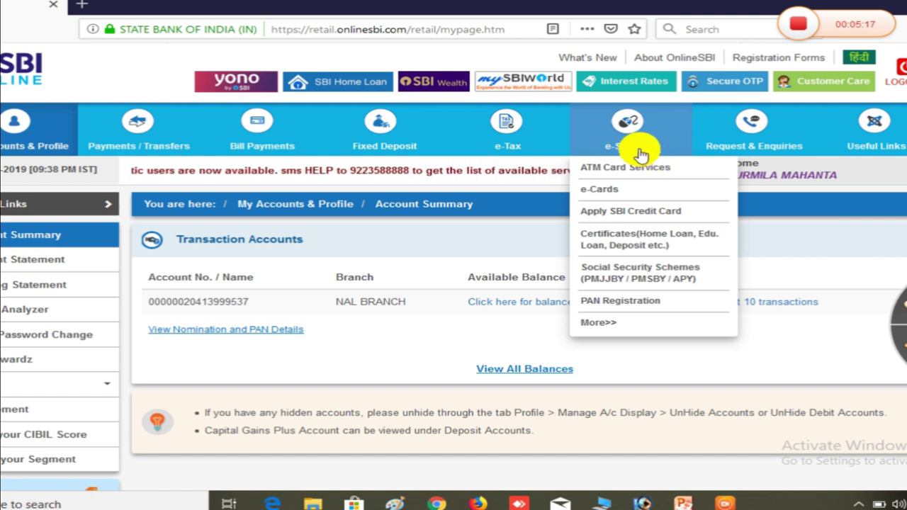
{"action": "left_click", "coordinate": [640, 152]}
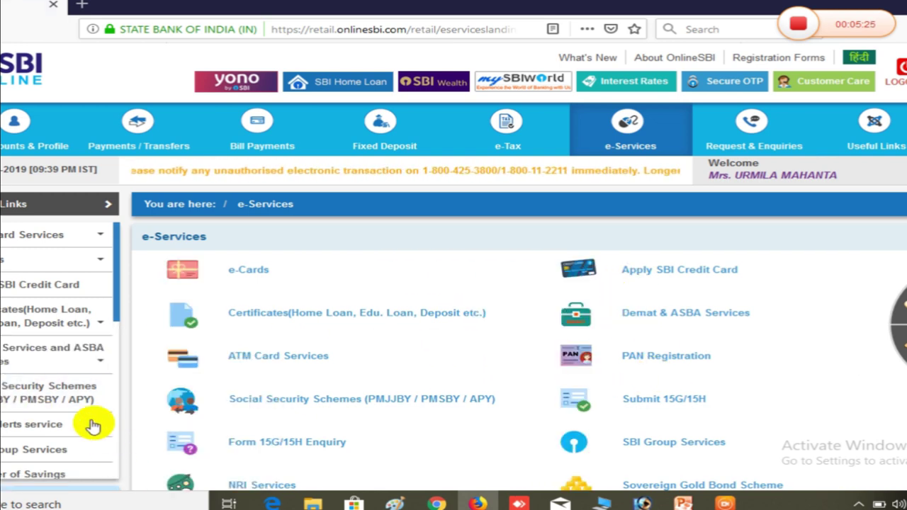
{"action": "mouse_move", "coordinate": [49, 358]}
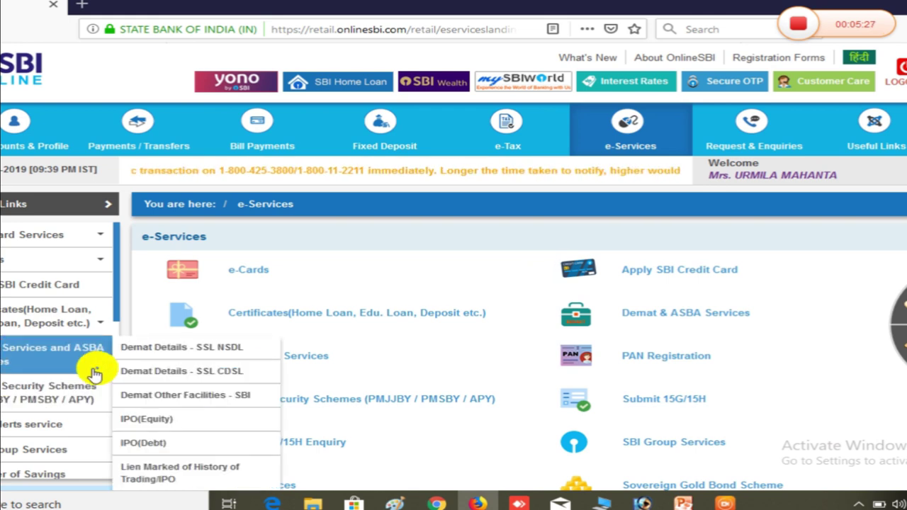
{"action": "left_click", "coordinate": [39, 360]}
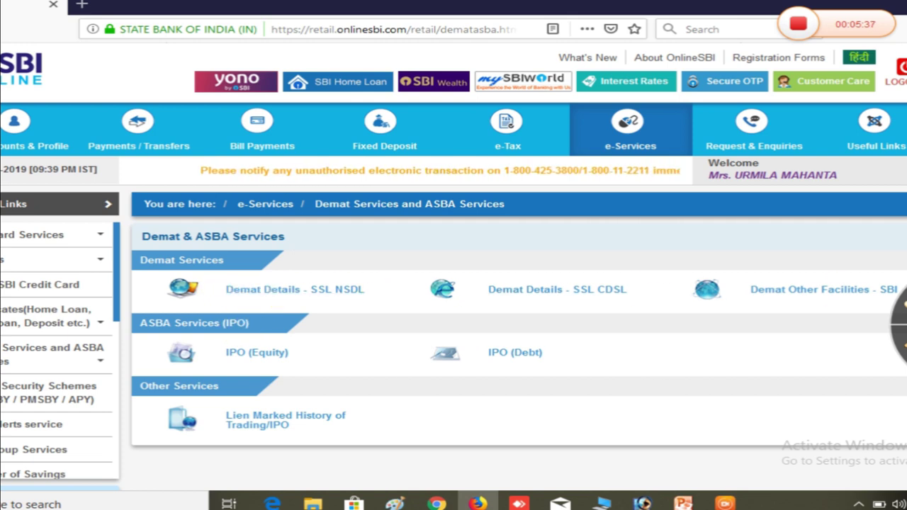
{"action": "left_click", "coordinate": [262, 360]}
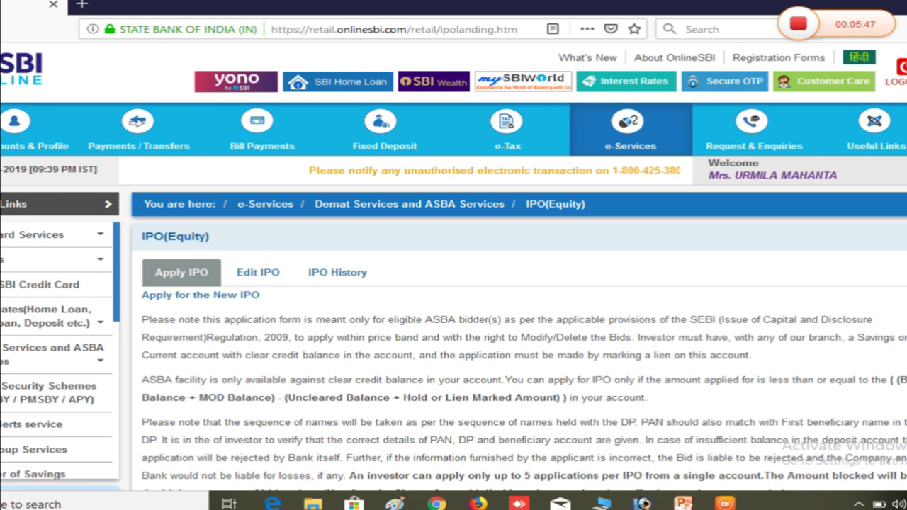
- Accept the new IPO application terms and choose INDIAN RAILWAY CATERING AND TOURISM CORPORATION LT as the issuing company
{"action": "scroll", "coordinate": [364, 361], "scroll_direction": "down", "scroll_amount": 2}
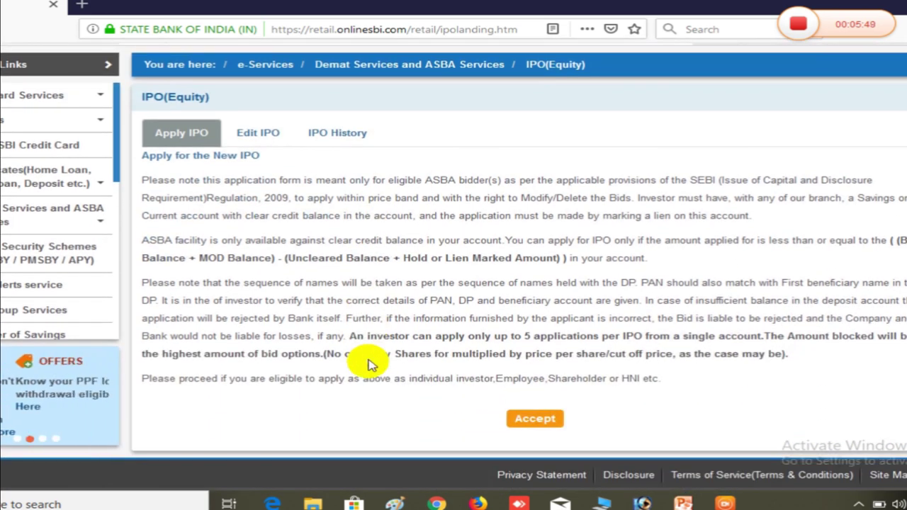
{"action": "left_click", "coordinate": [539, 424]}
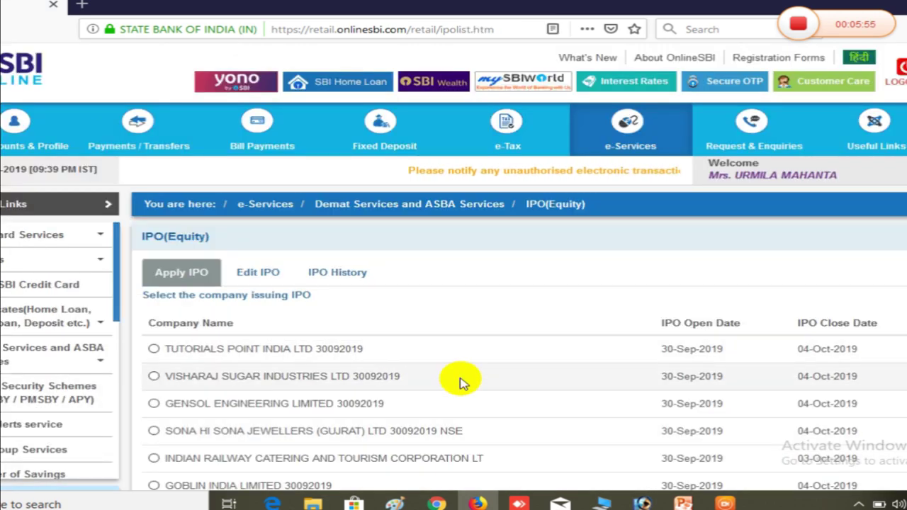
{"action": "scroll", "coordinate": [462, 378], "scroll_direction": "down", "scroll_amount": 2}
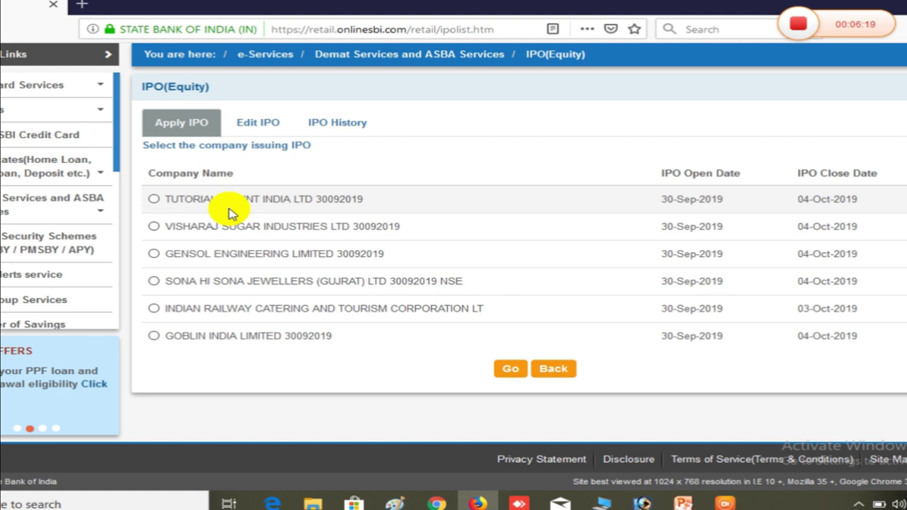
{"action": "left_click", "coordinate": [156, 313]}
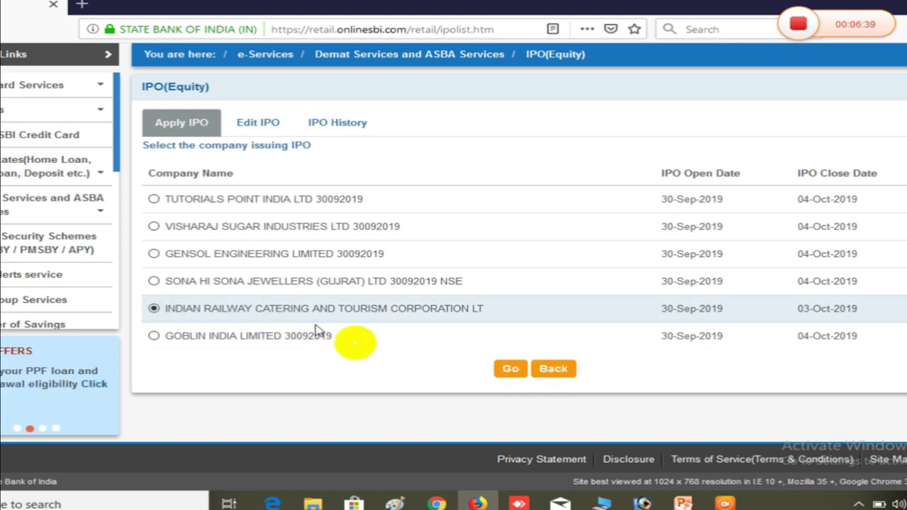
{"action": "left_click", "coordinate": [523, 376]}
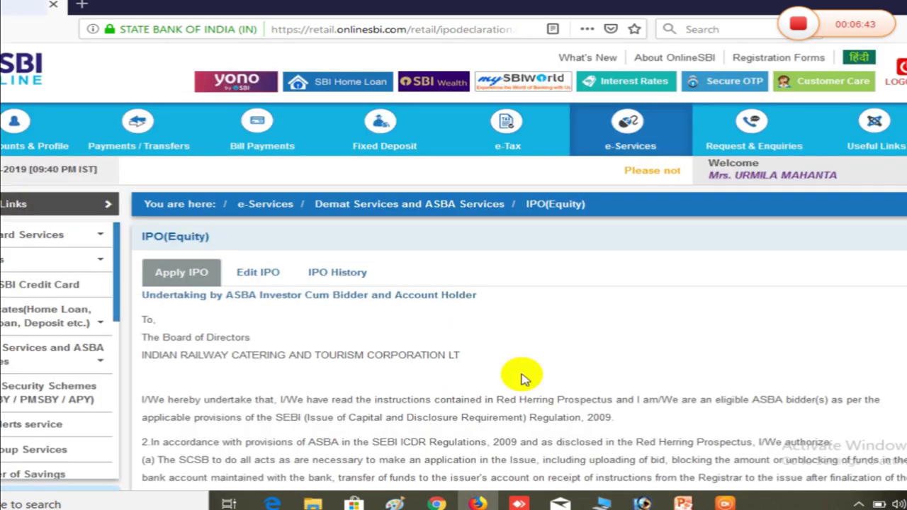
- Accept the ASBA investor and account holder undertaking, and set the application category to Individual
{"action": "scroll", "coordinate": [550, 360], "scroll_direction": "down", "scroll_amount": 3}
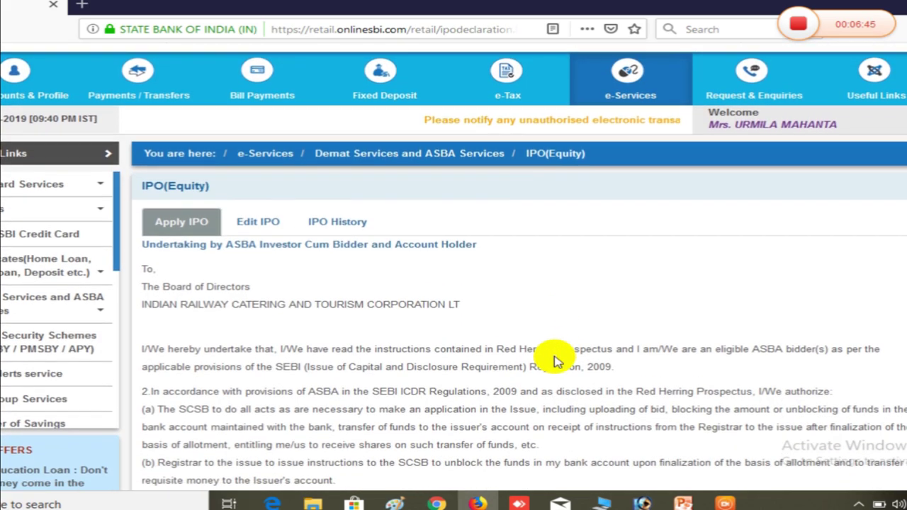
{"action": "scroll", "coordinate": [553, 360], "scroll_direction": "down", "scroll_amount": 4}
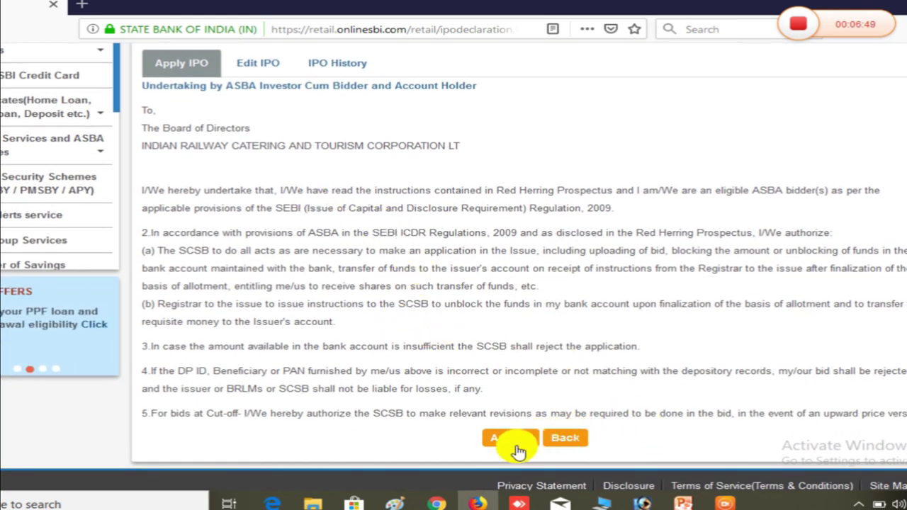
{"action": "left_click", "coordinate": [517, 446]}
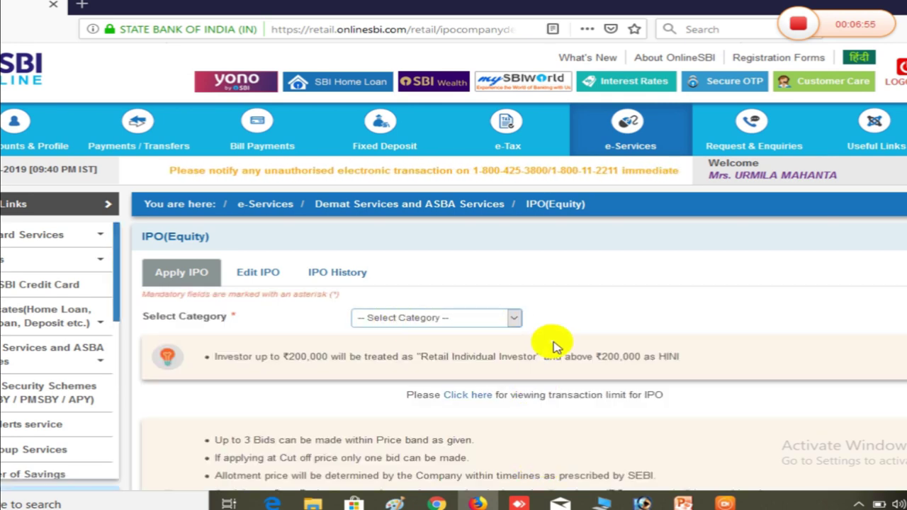
{"action": "scroll", "coordinate": [521, 368], "scroll_direction": "down", "scroll_amount": 2}
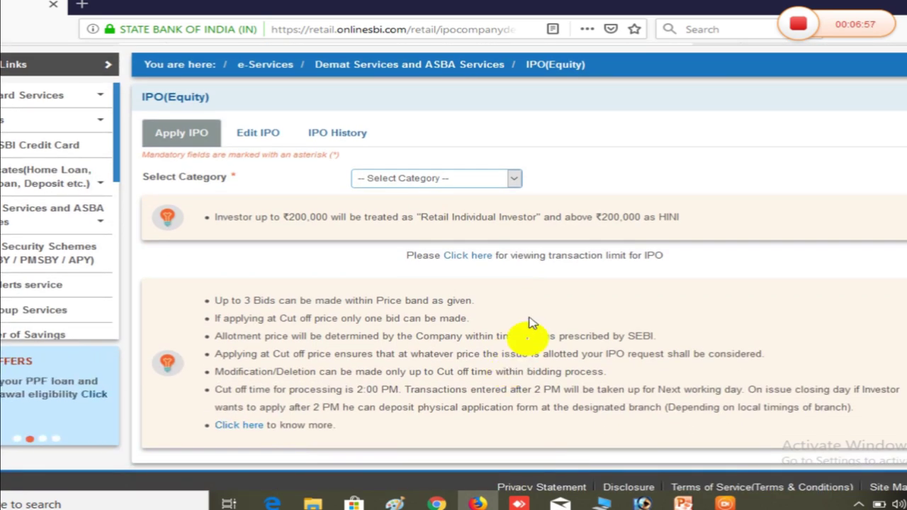
{"action": "left_click", "coordinate": [515, 182]}
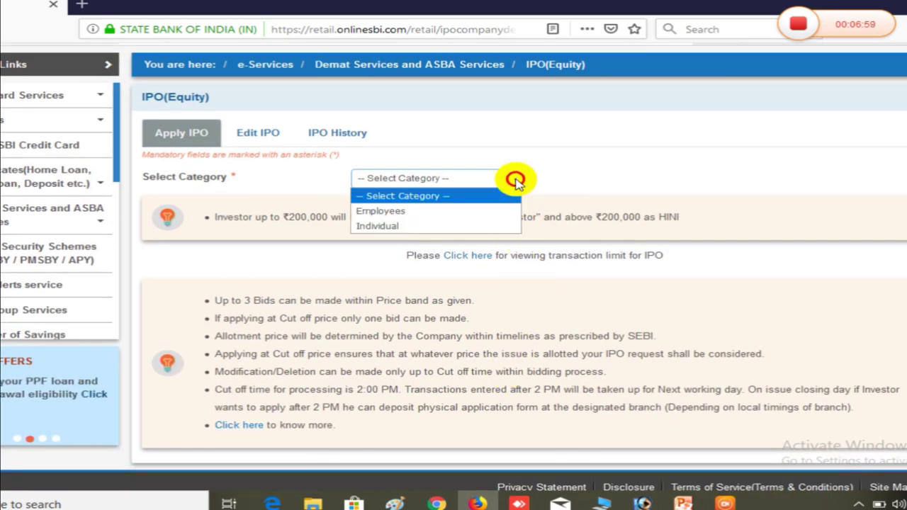
{"action": "left_click", "coordinate": [443, 227]}
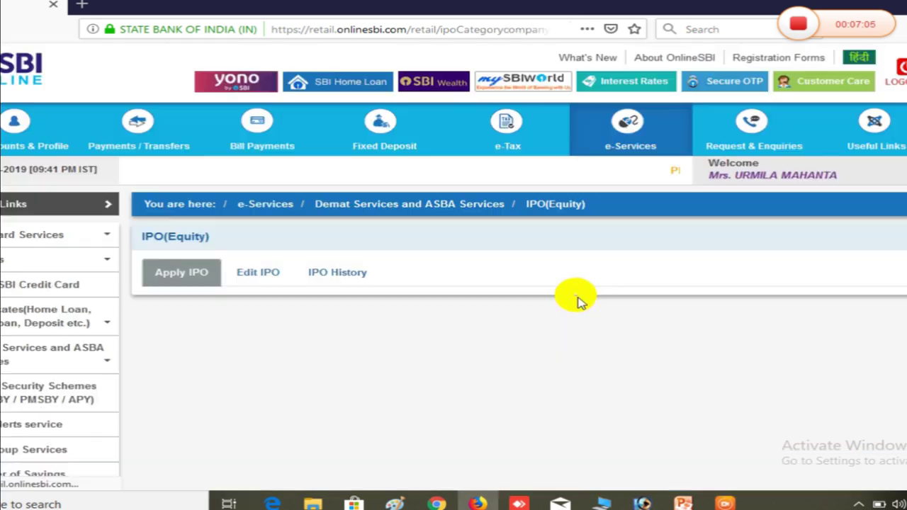
- Review the issue details and calculate the cost of one lot in Calculator as 40 × 320
{"action": "scroll", "coordinate": [593, 321], "scroll_direction": "down", "scroll_amount": 2}
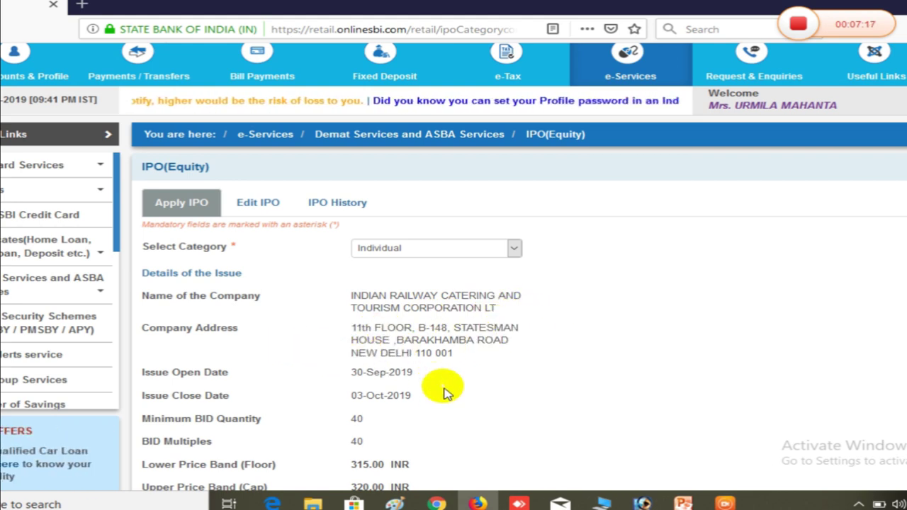
{"action": "scroll", "coordinate": [454, 392], "scroll_direction": "down", "scroll_amount": 2}
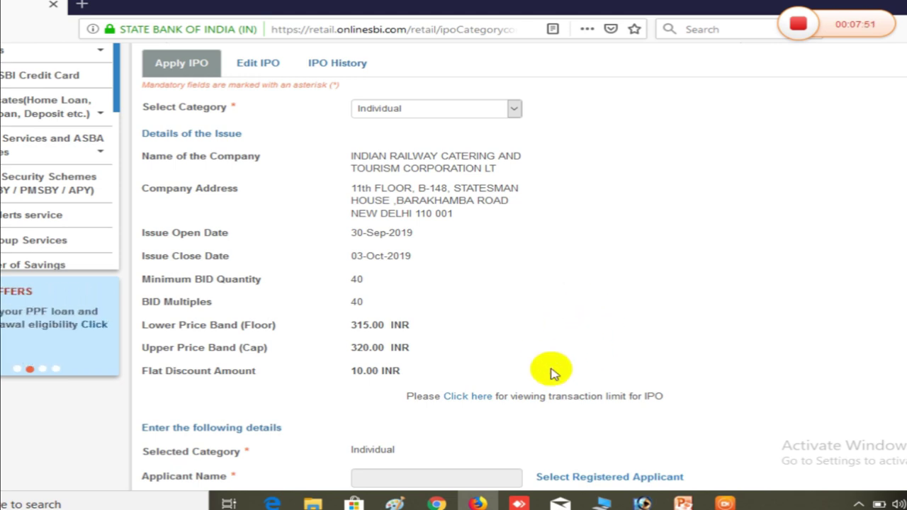
{"action": "scroll", "coordinate": [544, 346], "scroll_direction": "down", "scroll_amount": 1}
{"action": "scroll", "coordinate": [545, 345], "scroll_direction": "down", "scroll_amount": 2}
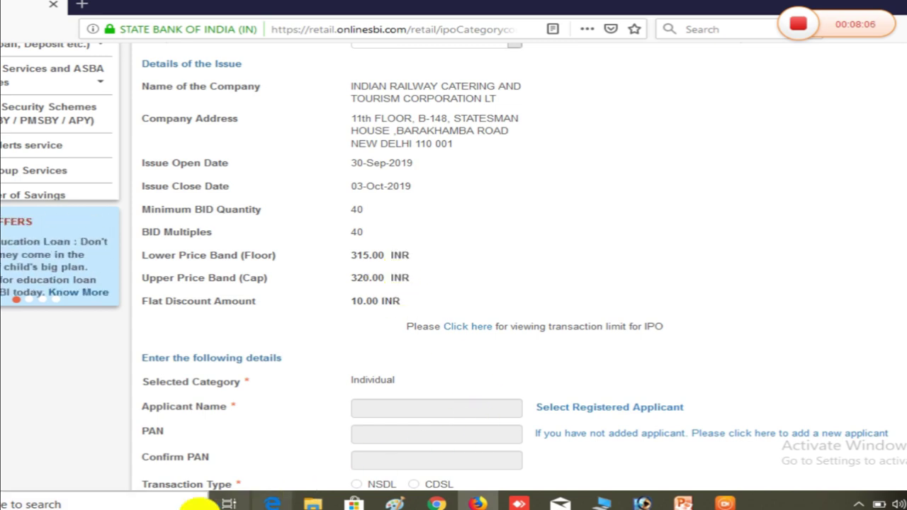
{"action": "left_click", "coordinate": [85, 504]}
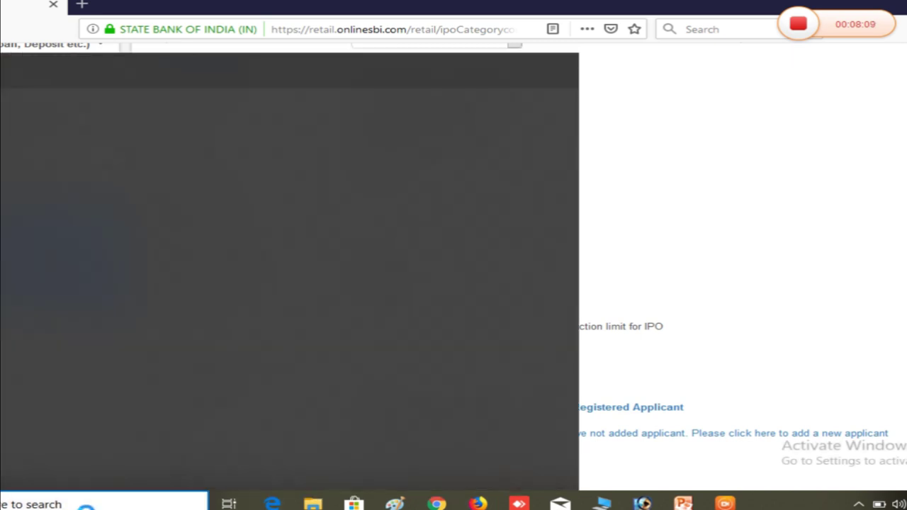
{"action": "type", "text": "ca"}
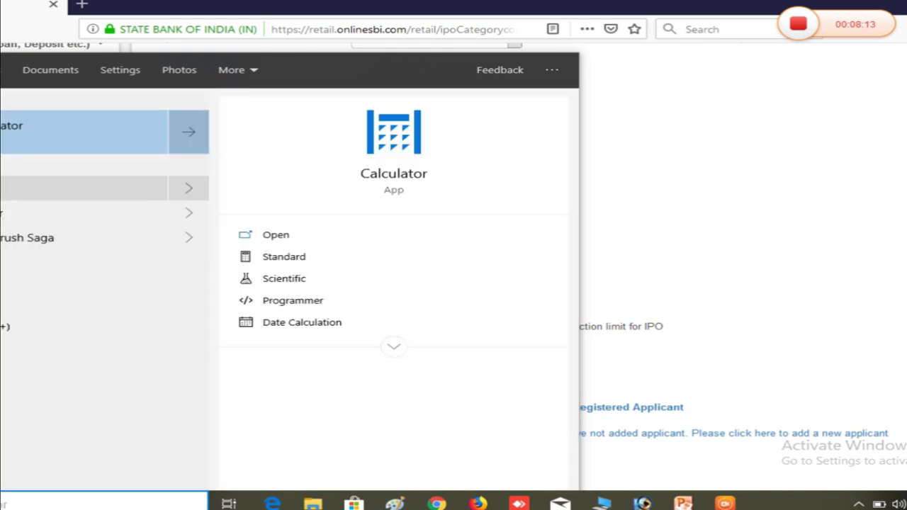
{"action": "left_click", "coordinate": [3, 138]}
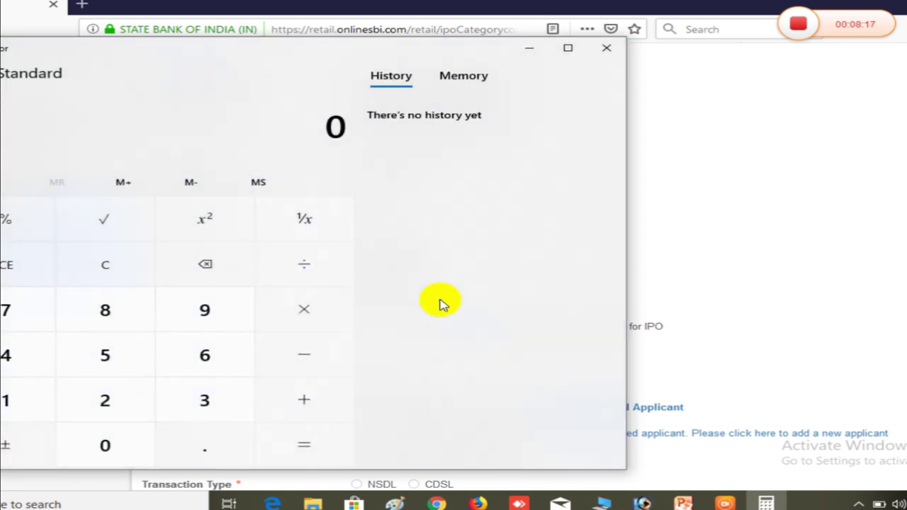
{"action": "type", "text": "40"}
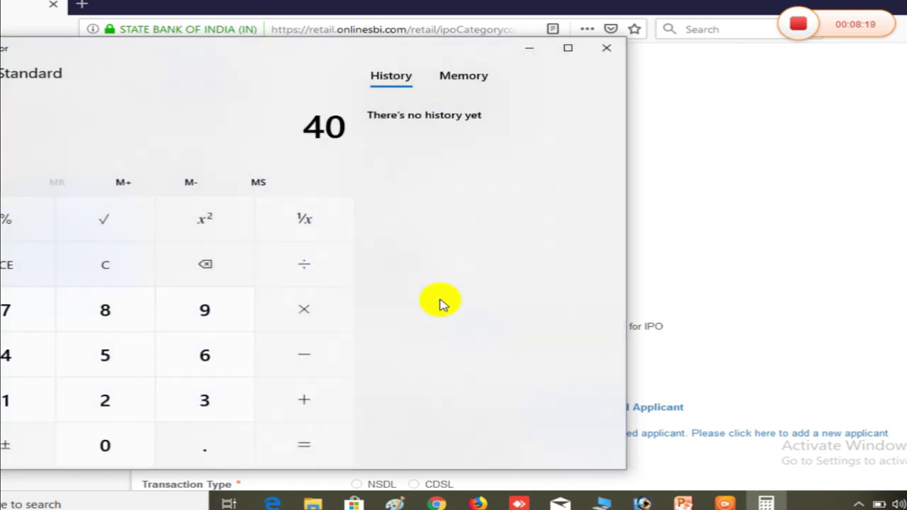
{"action": "key", "text": "asterisk"}
{"action": "type", "text": "320"}
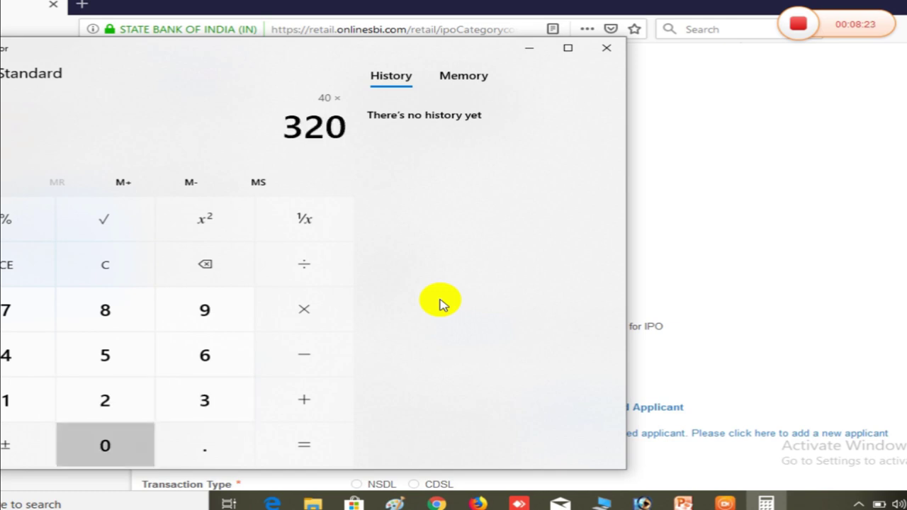
{"action": "key", "text": "Return"}
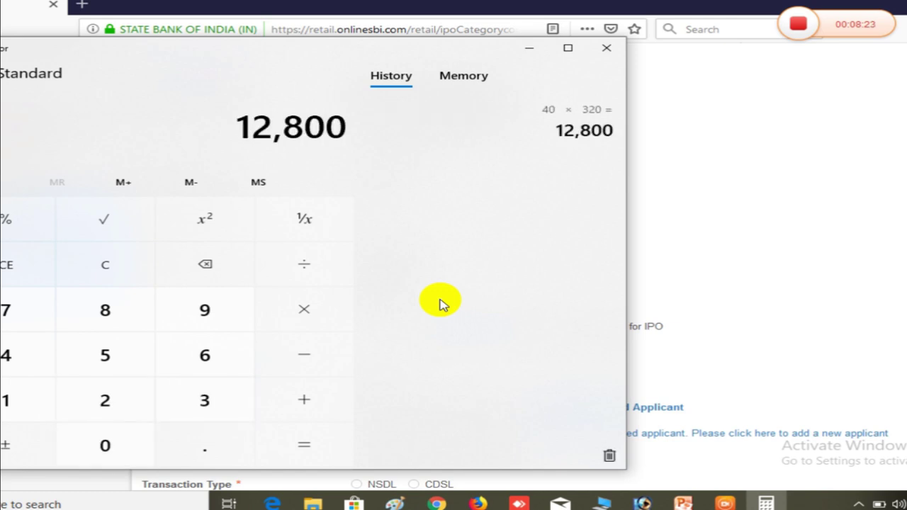
{"action": "left_click", "coordinate": [532, 49]}
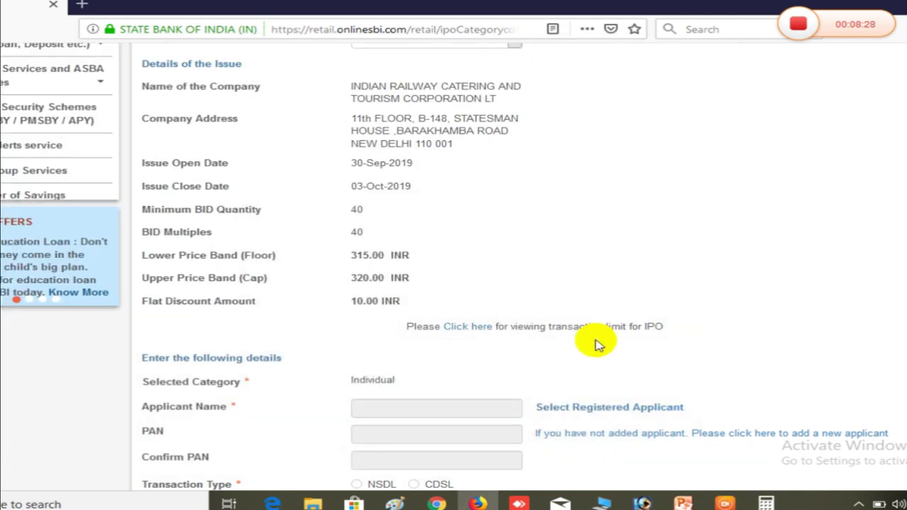
- Fill in the applicant, PAN and demat details by choosing the saved entry from the registered applicants
{"action": "scroll", "coordinate": [571, 382], "scroll_direction": "down", "scroll_amount": 3}
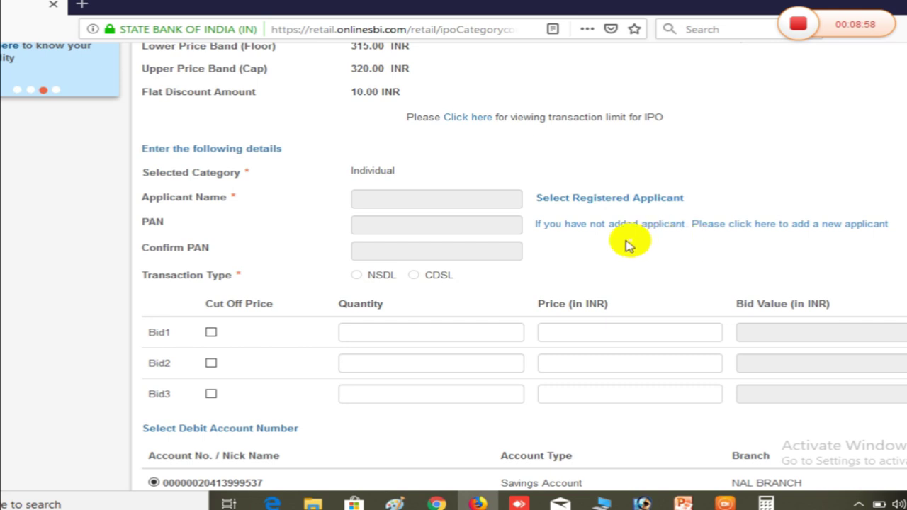
{"action": "left_click", "coordinate": [635, 206]}
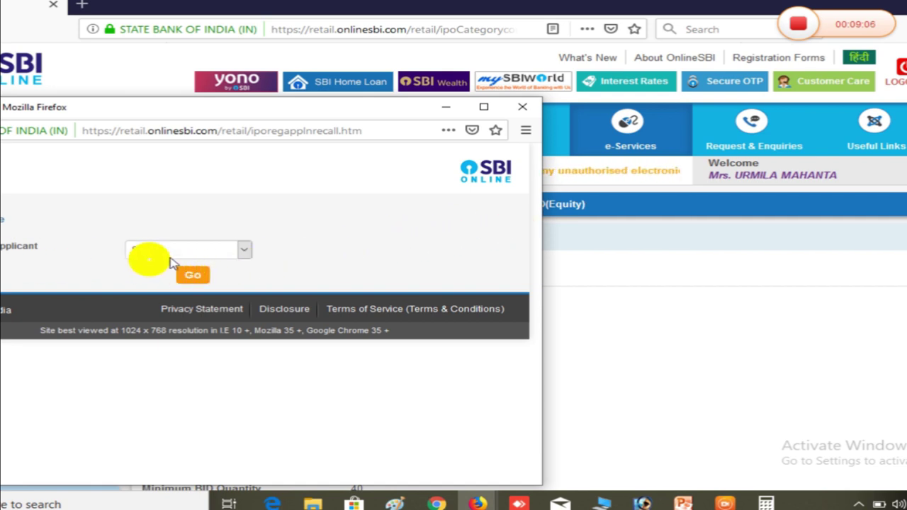
{"action": "left_click", "coordinate": [249, 252]}
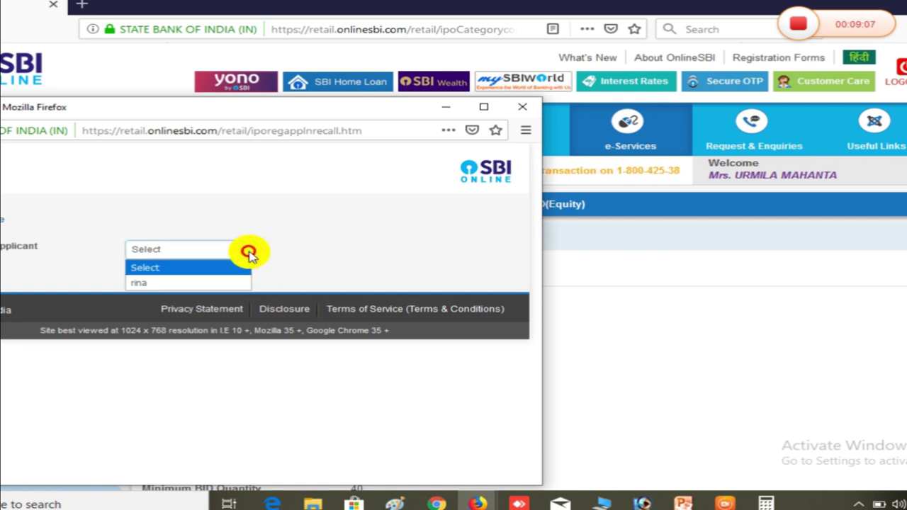
{"action": "left_click", "coordinate": [188, 283]}
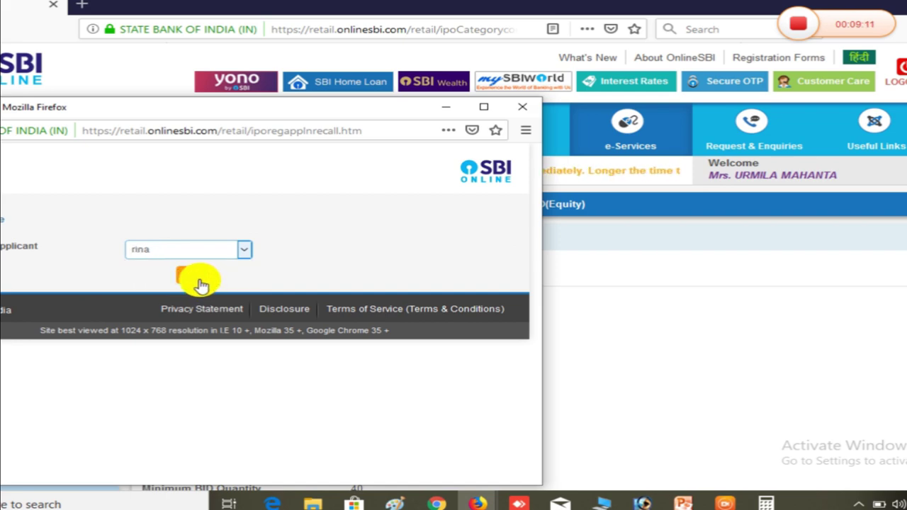
{"action": "left_click", "coordinate": [198, 281]}
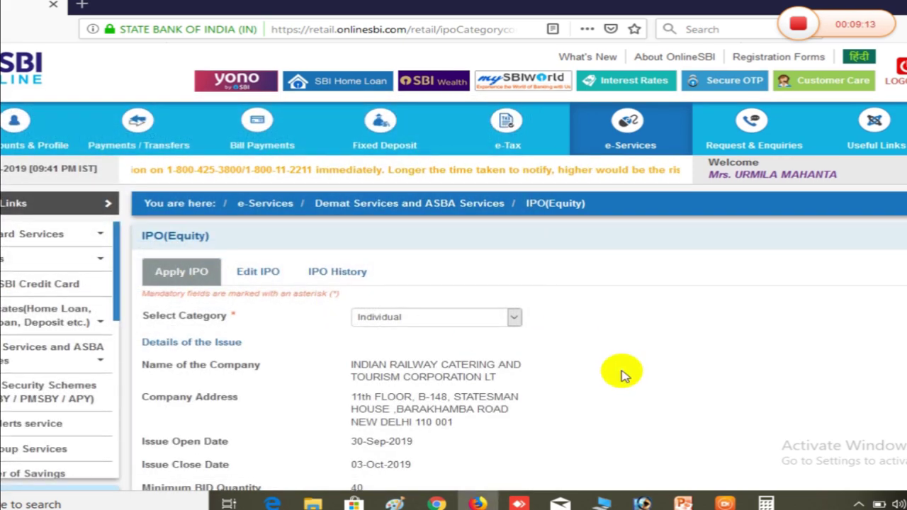
{"action": "scroll", "coordinate": [620, 374], "scroll_direction": "down", "scroll_amount": 10}
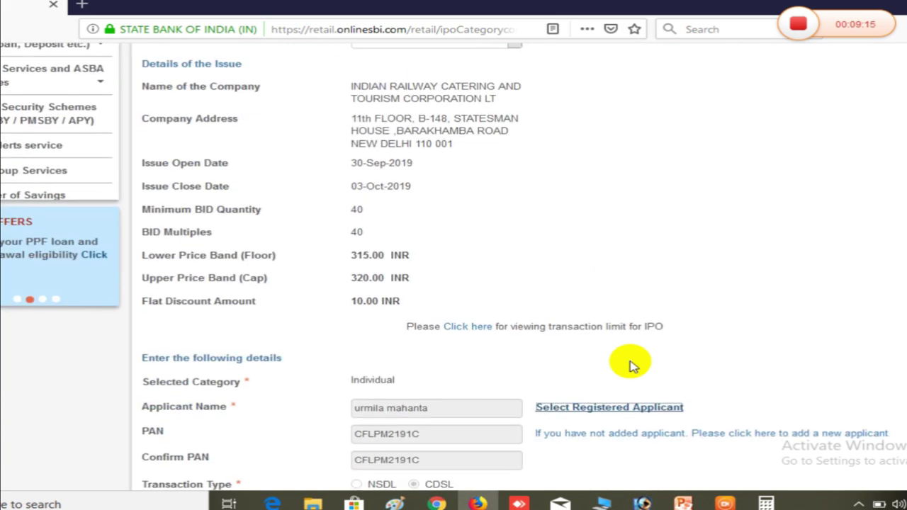
{"action": "scroll", "coordinate": [633, 366], "scroll_direction": "down", "scroll_amount": 3}
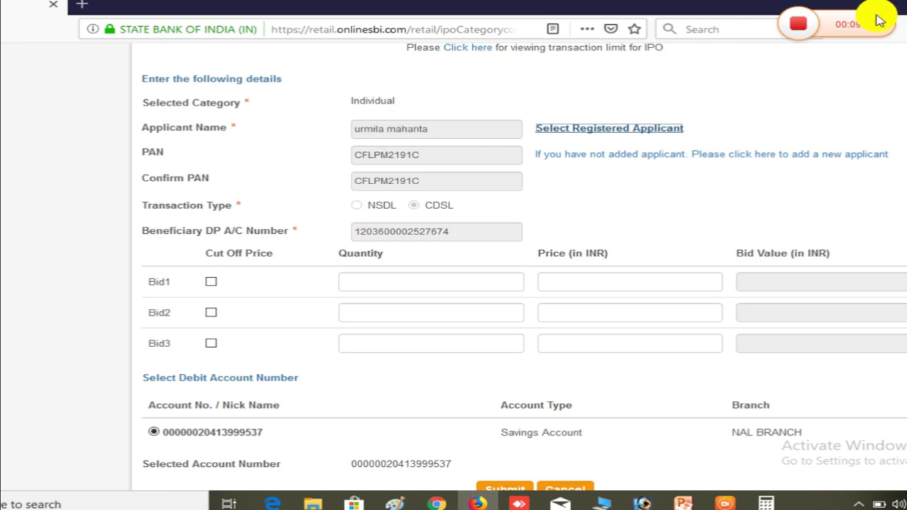
{"action": "left_click_drag", "start_coordinate": [869, 24], "coordinate": [446, 236]}
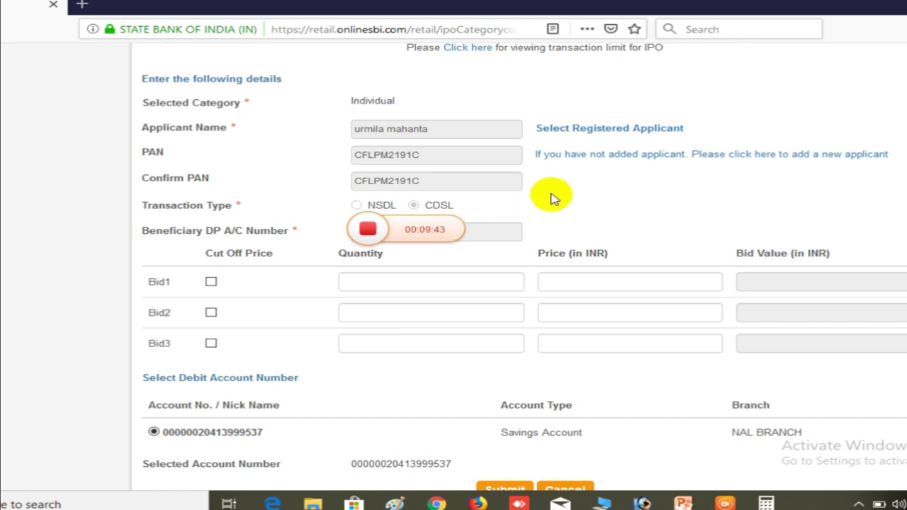
{"action": "left_click_drag", "start_coordinate": [435, 236], "coordinate": [830, 86]}
- Set Bid1 to the cut-off price with a quantity of 40, and submit the application using the preselected savings account
{"action": "scroll", "coordinate": [488, 261], "scroll_direction": "down", "scroll_amount": 3}
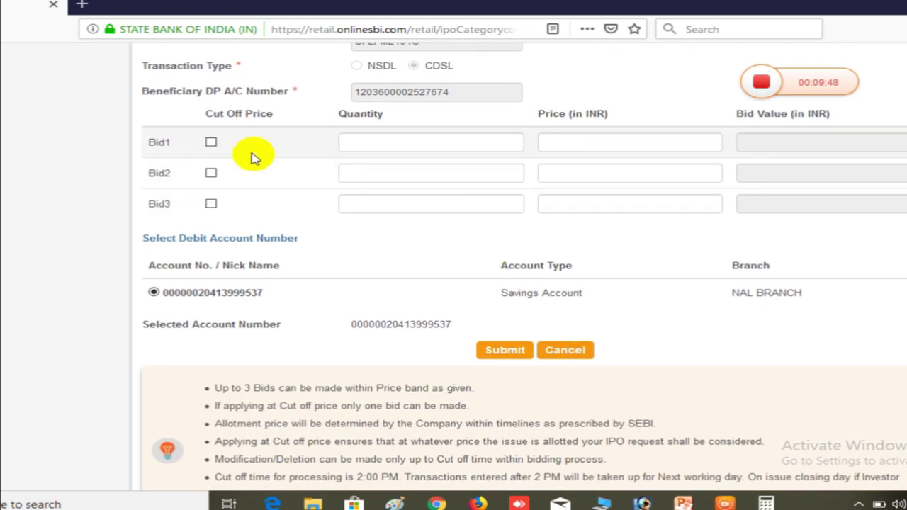
{"action": "left_click", "coordinate": [211, 143]}
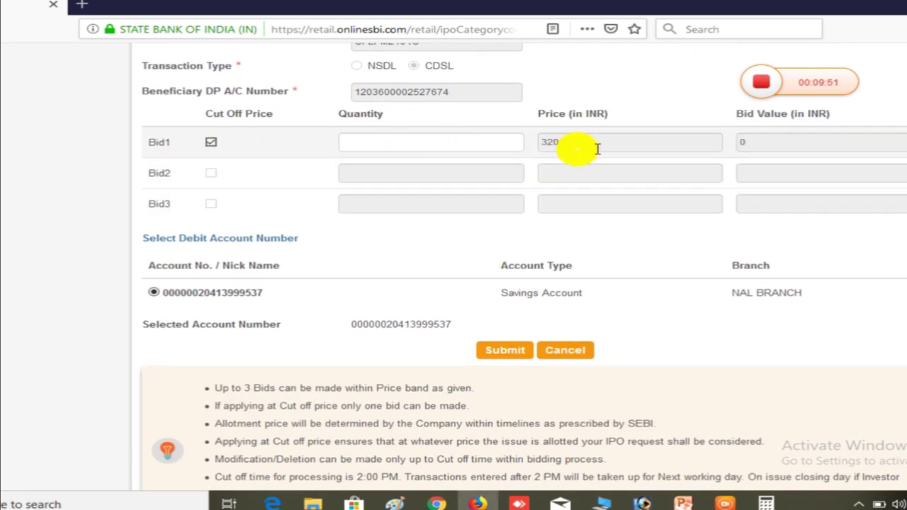
{"action": "left_click", "coordinate": [511, 145]}
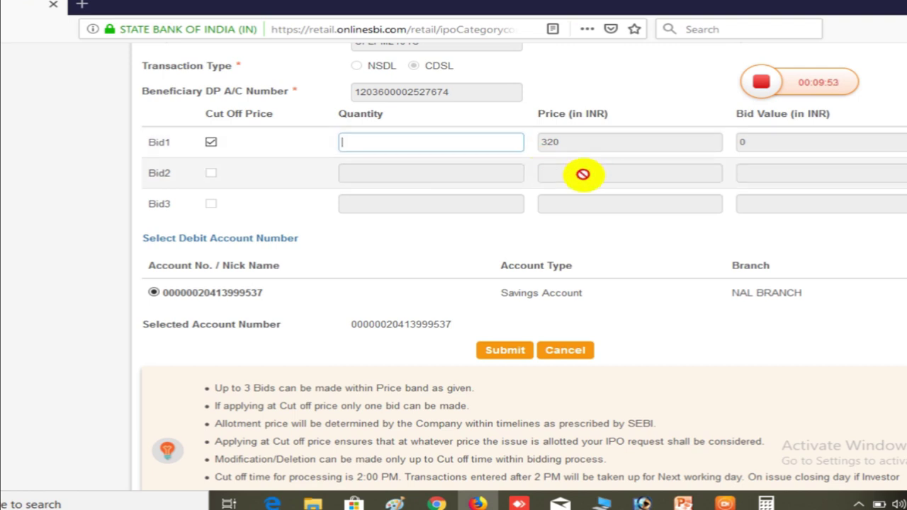
{"action": "type", "text": "40"}
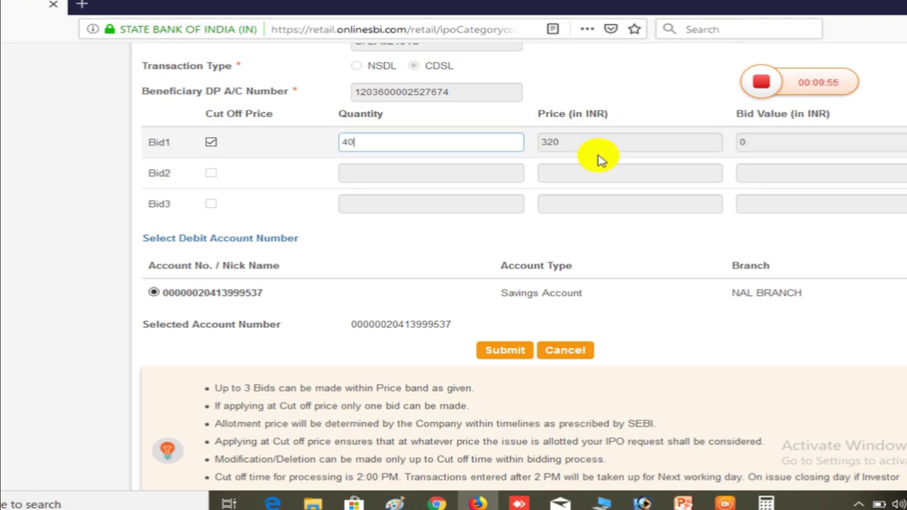
{"action": "left_click", "coordinate": [599, 142]}
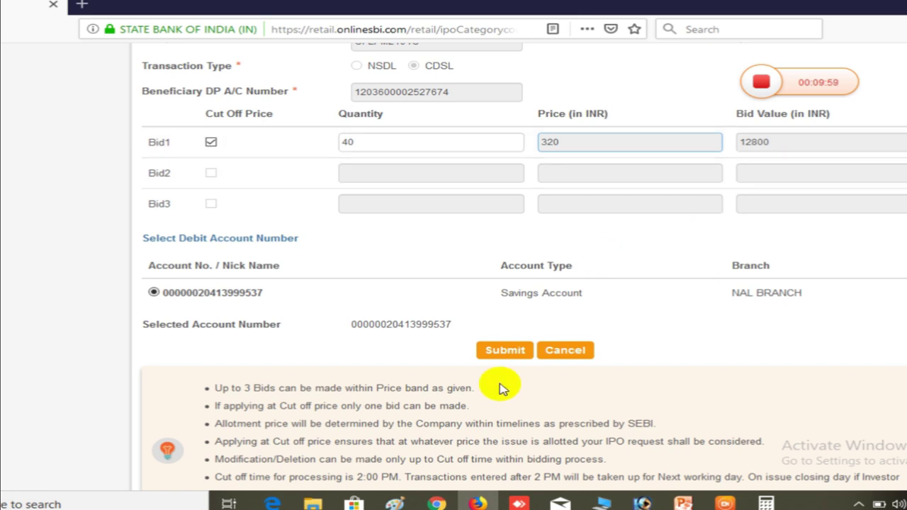
{"action": "left_click", "coordinate": [500, 352]}
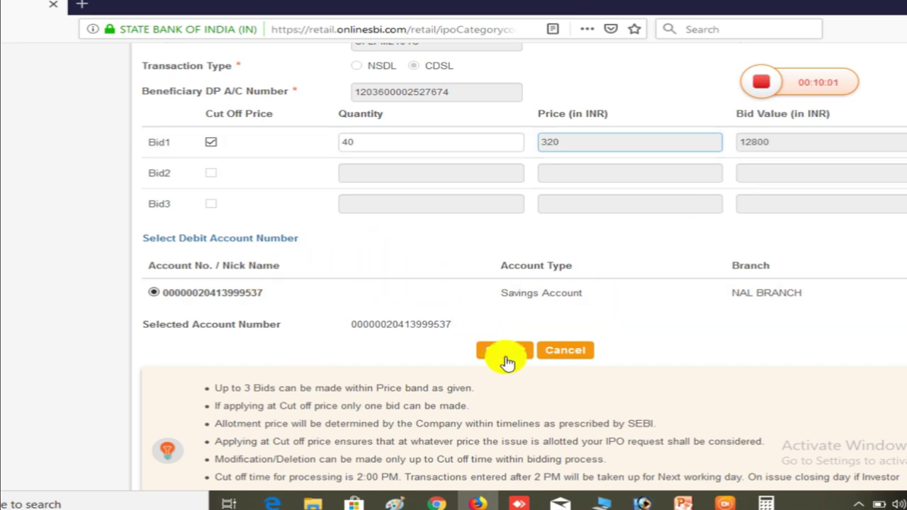
{"action": "left_click", "coordinate": [501, 352]}
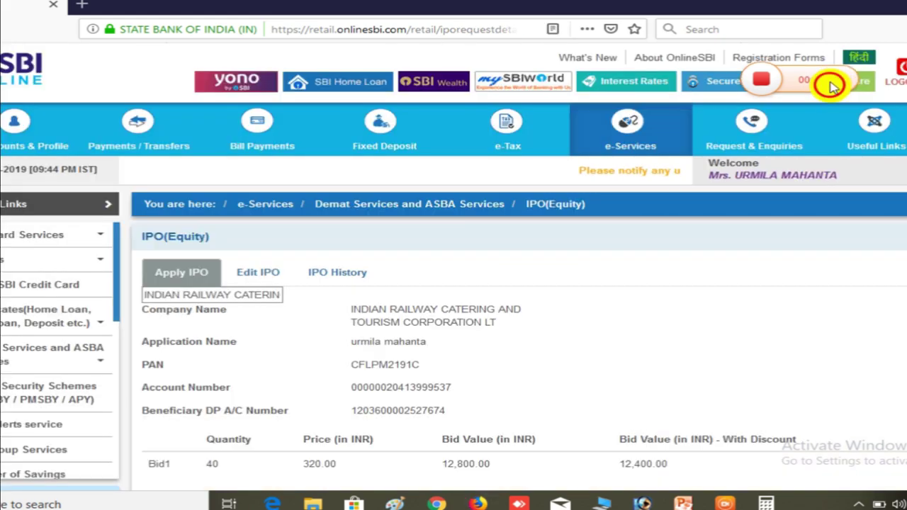
- Confirm the bid details and lien authorization, and accept the next-day scheduling of the IPO request
{"action": "left_click_drag", "start_coordinate": [830, 85], "coordinate": [865, 41]}
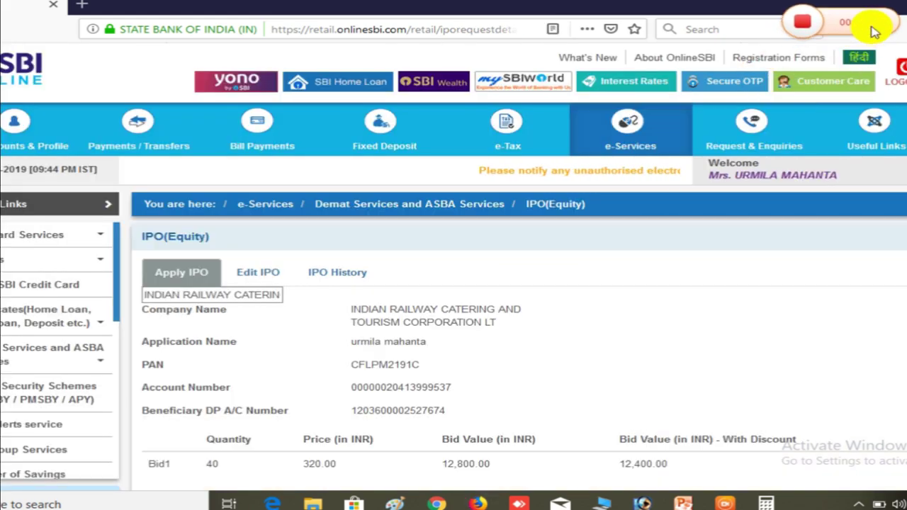
{"action": "scroll", "coordinate": [678, 267], "scroll_direction": "down", "scroll_amount": 3}
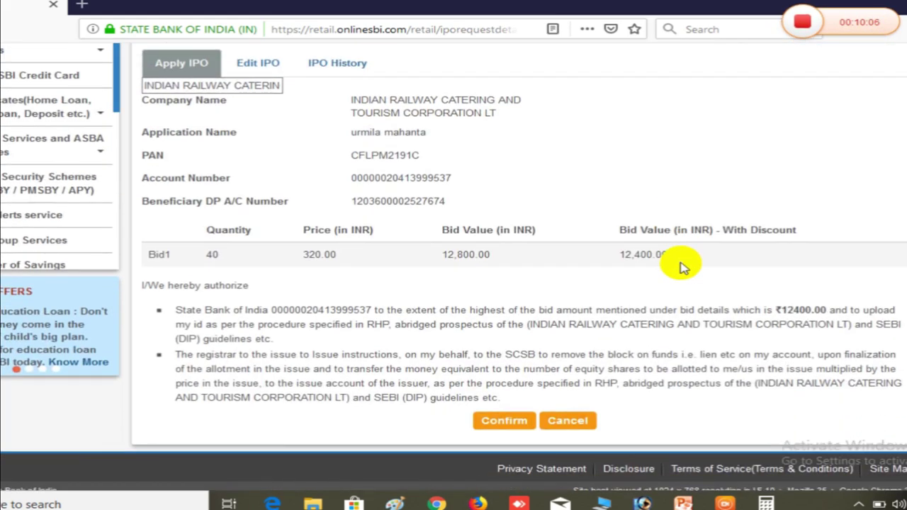
{"action": "left_click", "coordinate": [516, 430]}
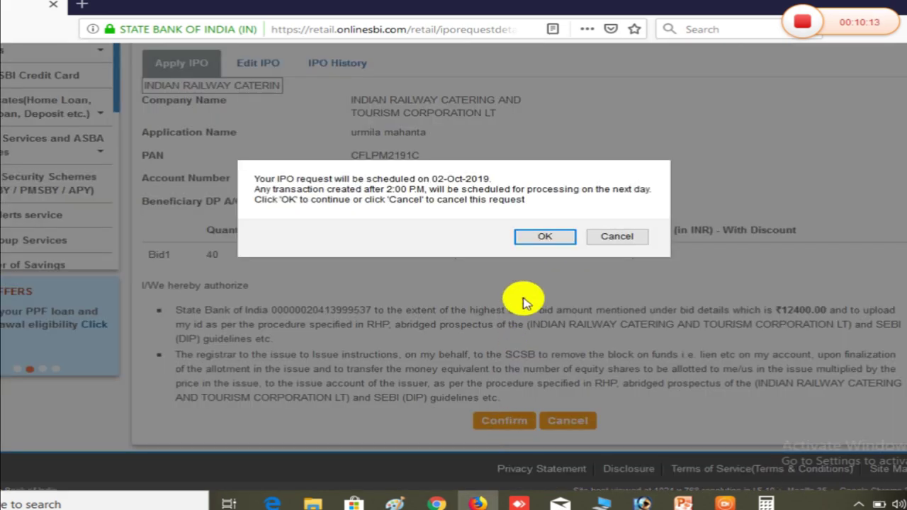
{"action": "left_click", "coordinate": [546, 239]}
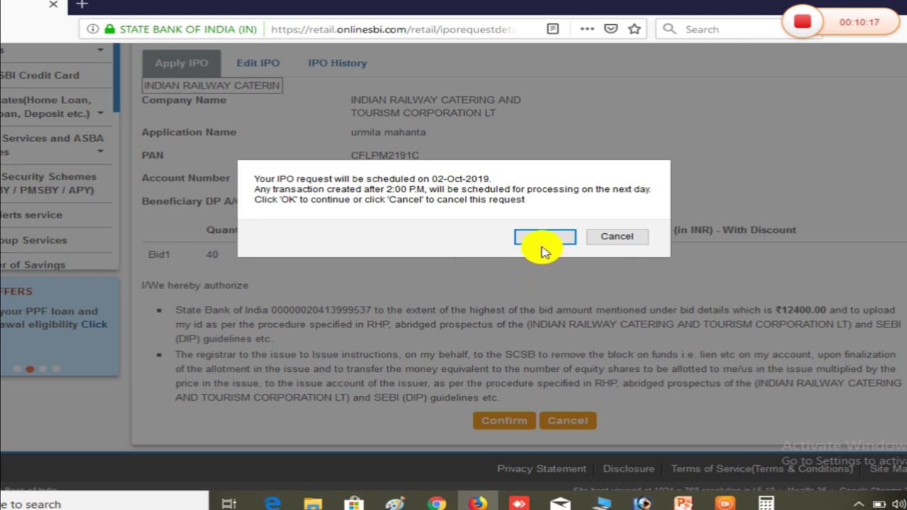
{"action": "left_click", "coordinate": [540, 239]}
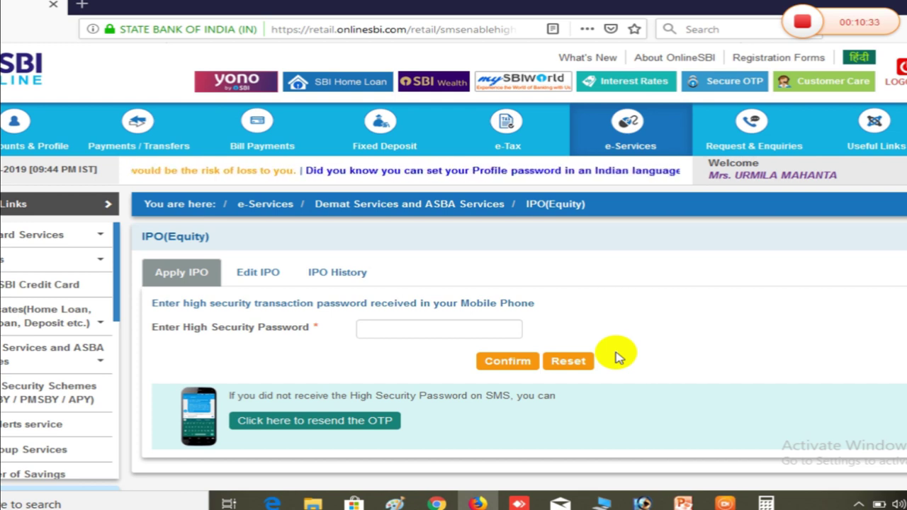
- Enter the high security password received on the mobile phone and confirm the transaction
{"action": "left_click", "coordinate": [468, 327]}
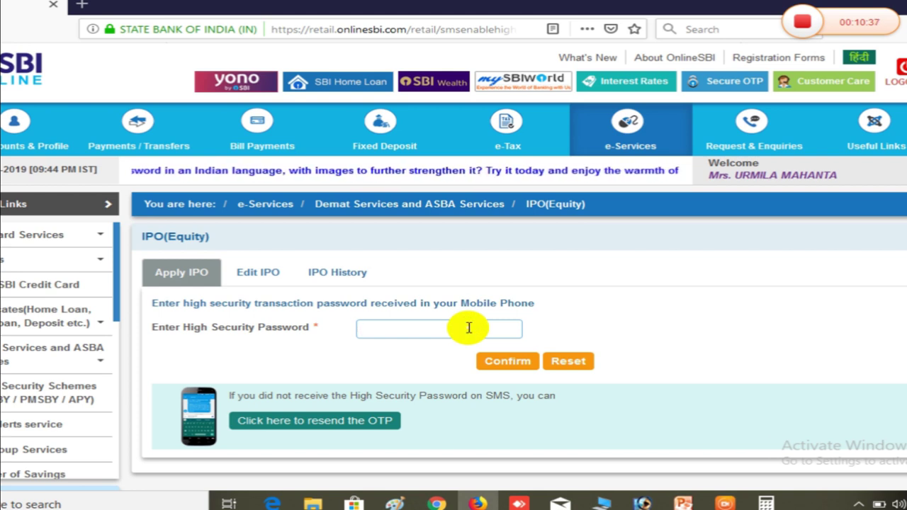
{"action": "left_click_drag", "start_coordinate": [830, 28], "coordinate": [402, 330]}
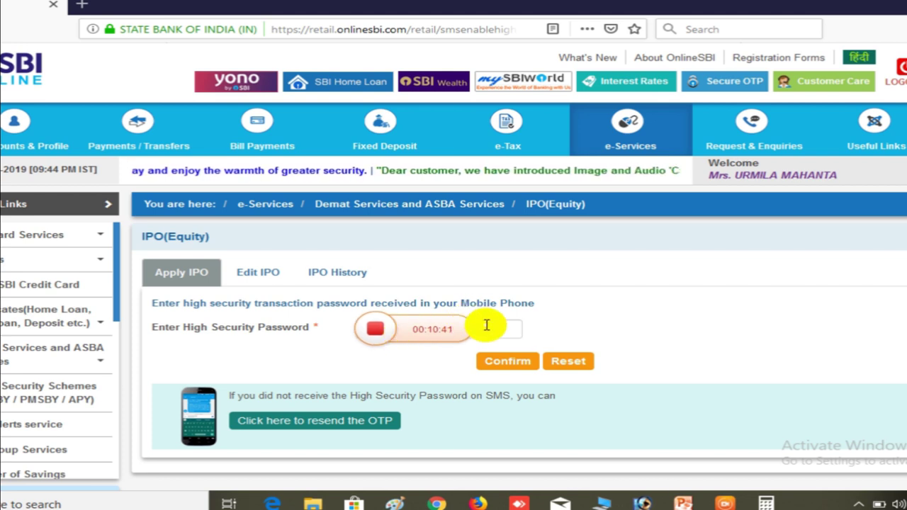
{"action": "left_click", "coordinate": [486, 325]}
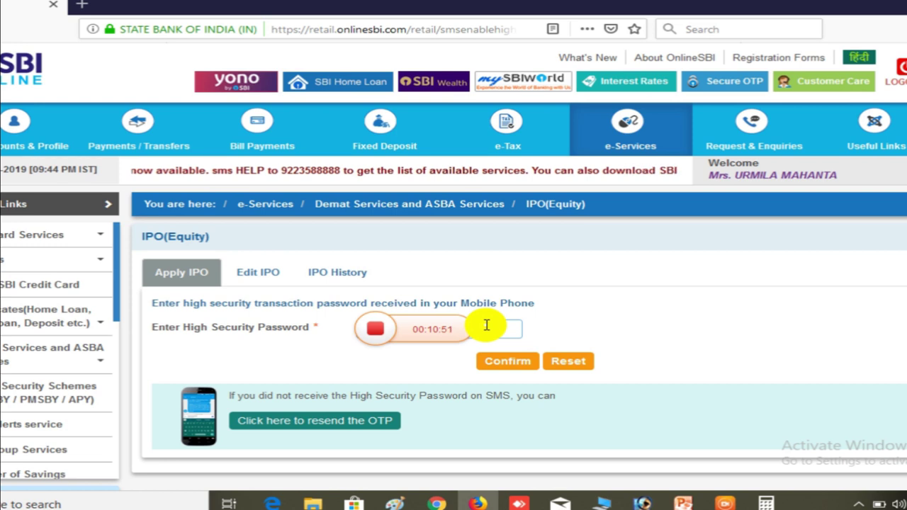
{"action": "left_click", "coordinate": [526, 368]}
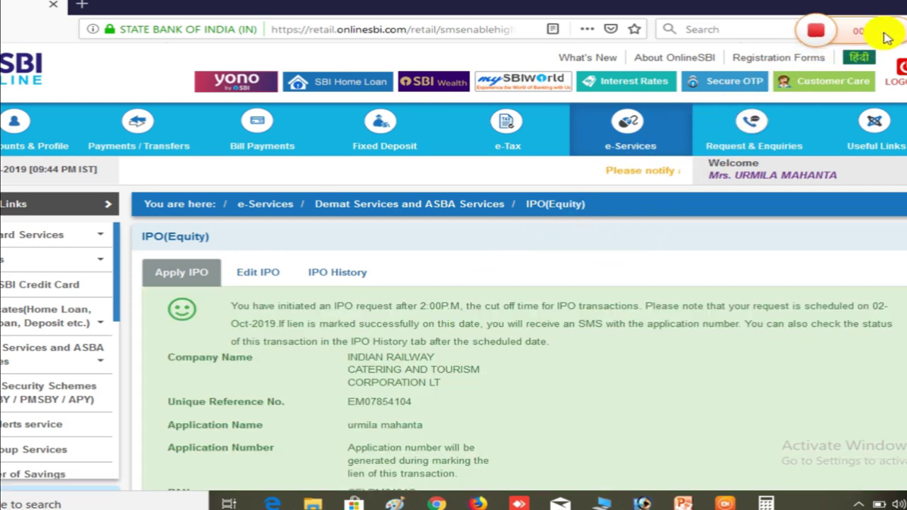
- Review the submitted application's scheduling notice, reference number, lien marked amount and bid details
{"action": "scroll", "coordinate": [659, 330], "scroll_direction": "down", "scroll_amount": 3}
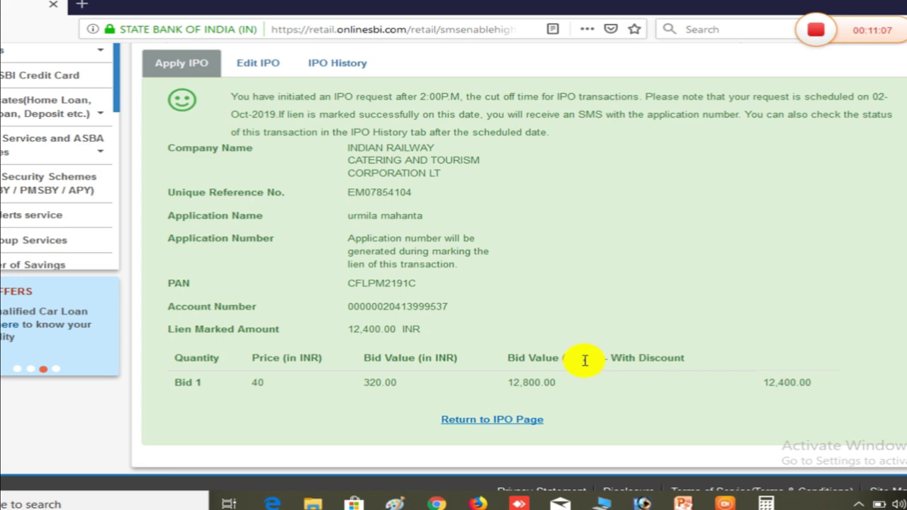
{"action": "scroll", "coordinate": [586, 363], "scroll_direction": "down", "scroll_amount": 1}
{"action": "scroll", "coordinate": [585, 363], "scroll_direction": "up", "scroll_amount": 2}
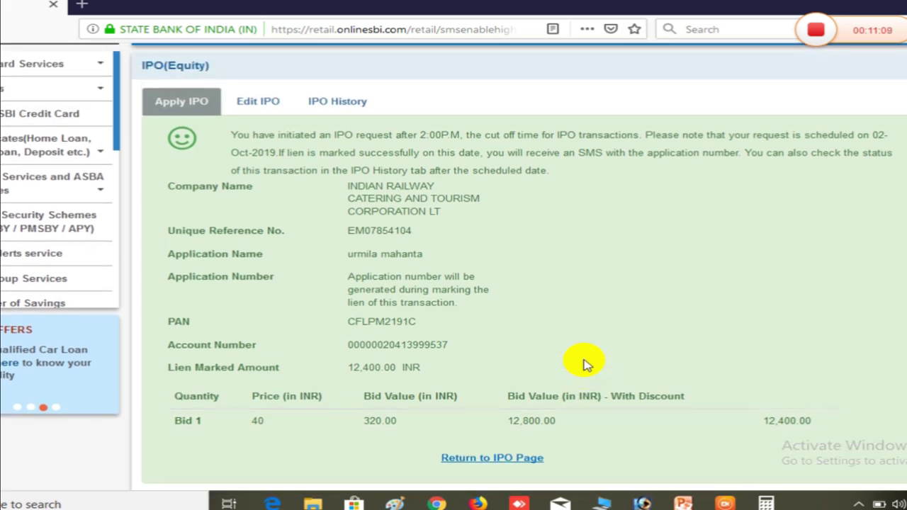
{"action": "scroll", "coordinate": [585, 363], "scroll_direction": "down", "scroll_amount": 1}
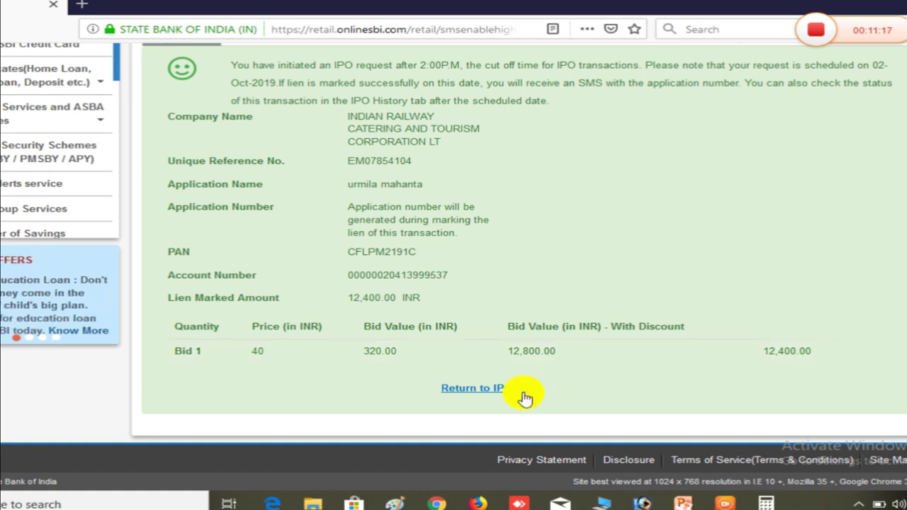
{"action": "scroll", "coordinate": [560, 341], "scroll_direction": "up", "scroll_amount": 3}
{"action": "scroll", "coordinate": [557, 353], "scroll_direction": "up", "scroll_amount": 2}
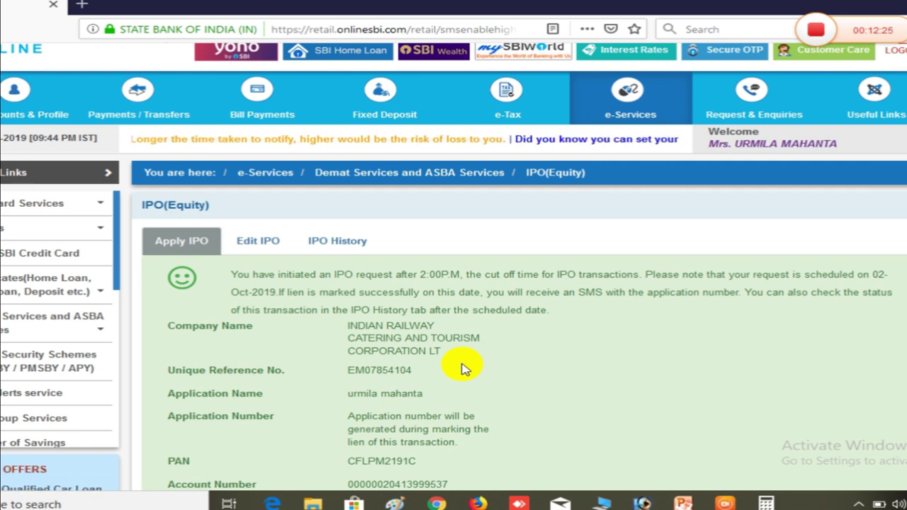
{"action": "left_click", "coordinate": [831, 35]}
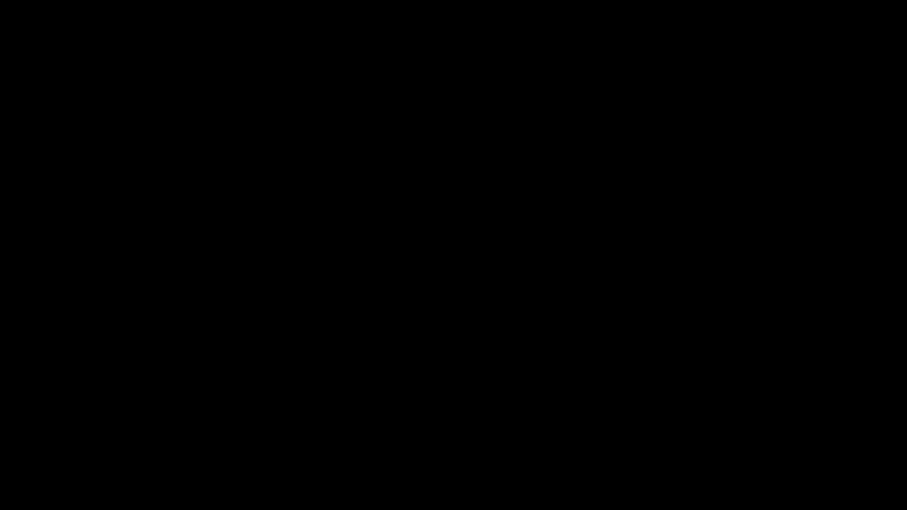